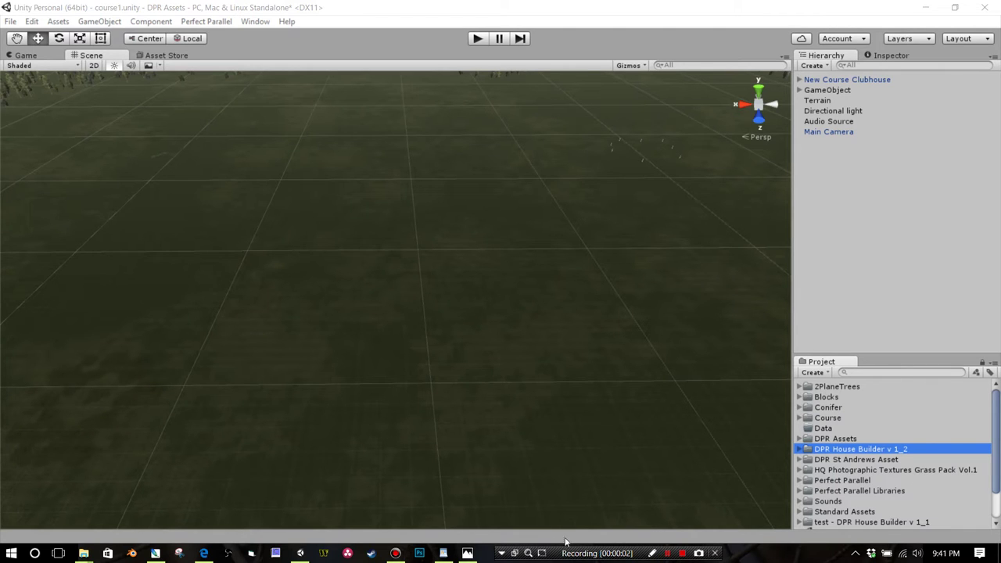
# Switch to the Photos app to examine the buchanan.JPG reference house picture, and return to Unity.
pyautogui.moveTo(570, 554); pyautogui.dragTo(586, 554)
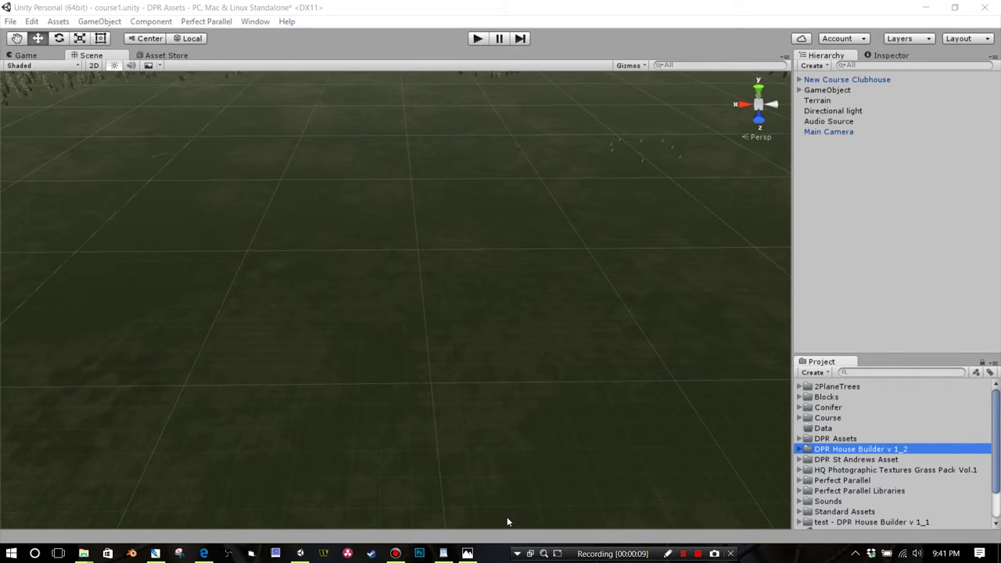
pyautogui.click(469, 553)
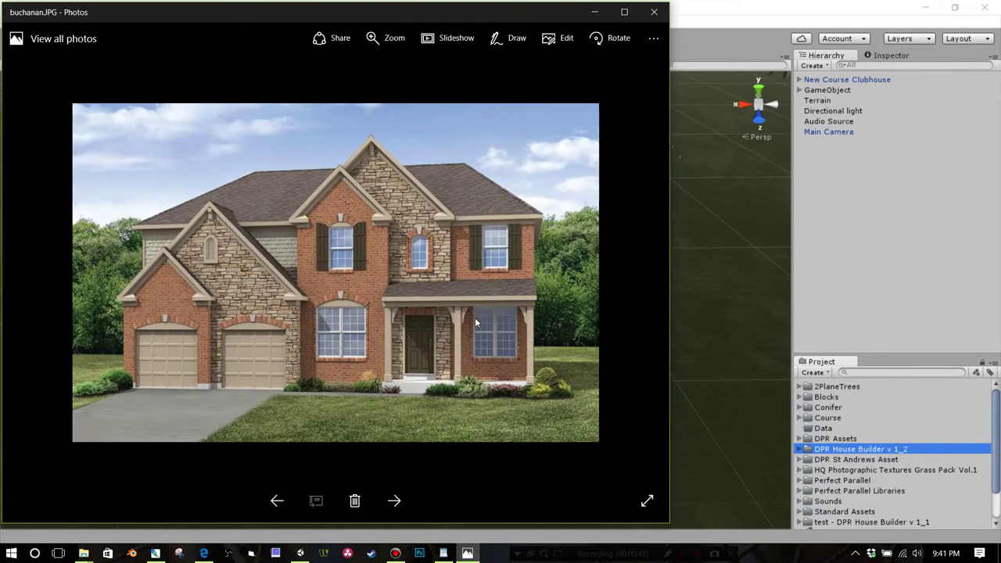
pyautogui.click(594, 12)
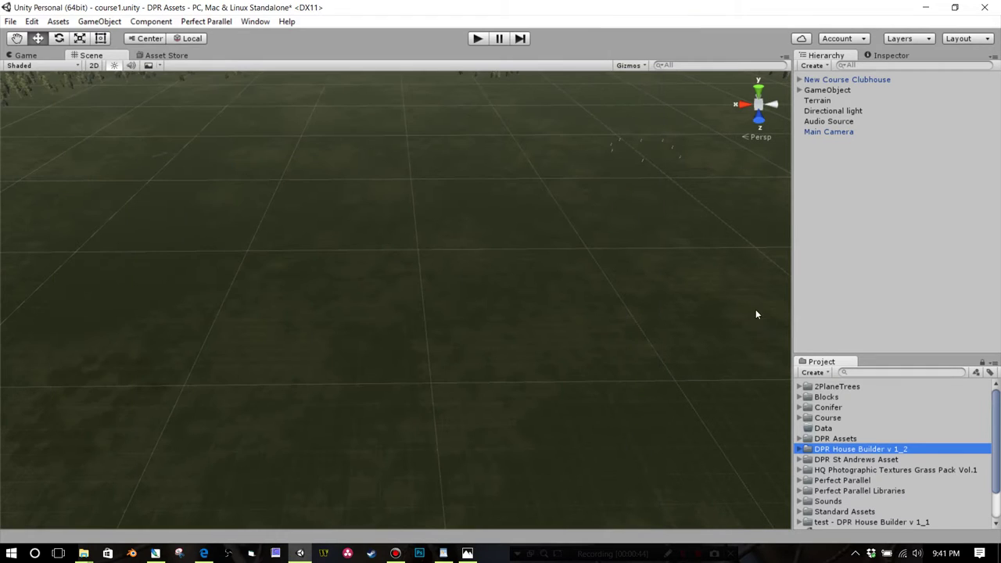
pyautogui.click(63, 22)
pyautogui.moveTo(91, 115)
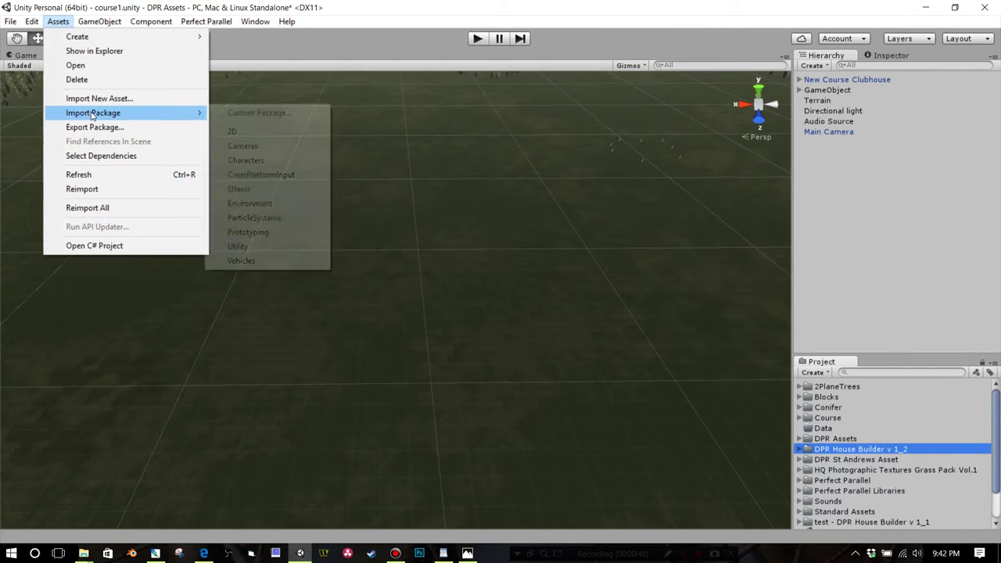
pyautogui.click(262, 114)
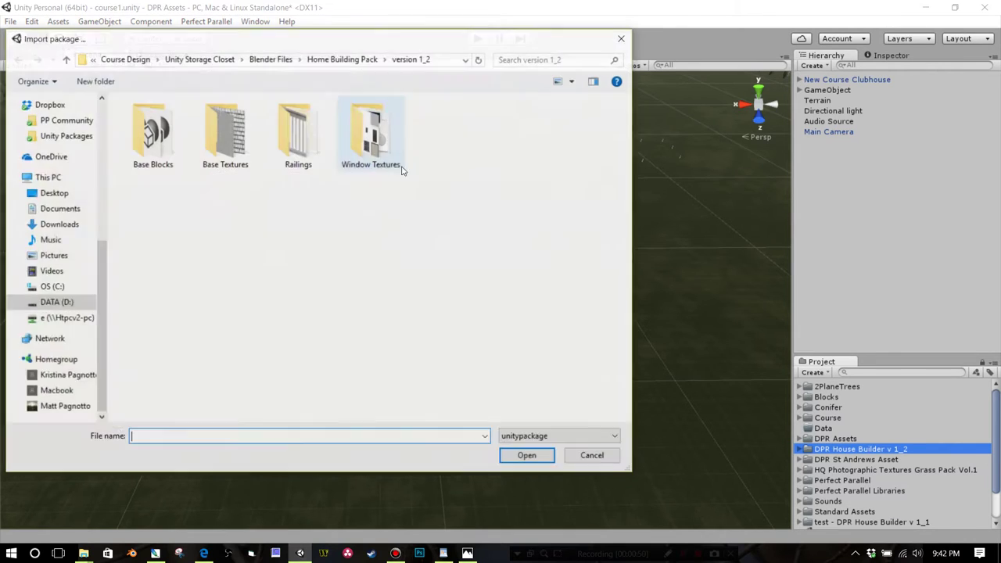
pyautogui.click(593, 456)
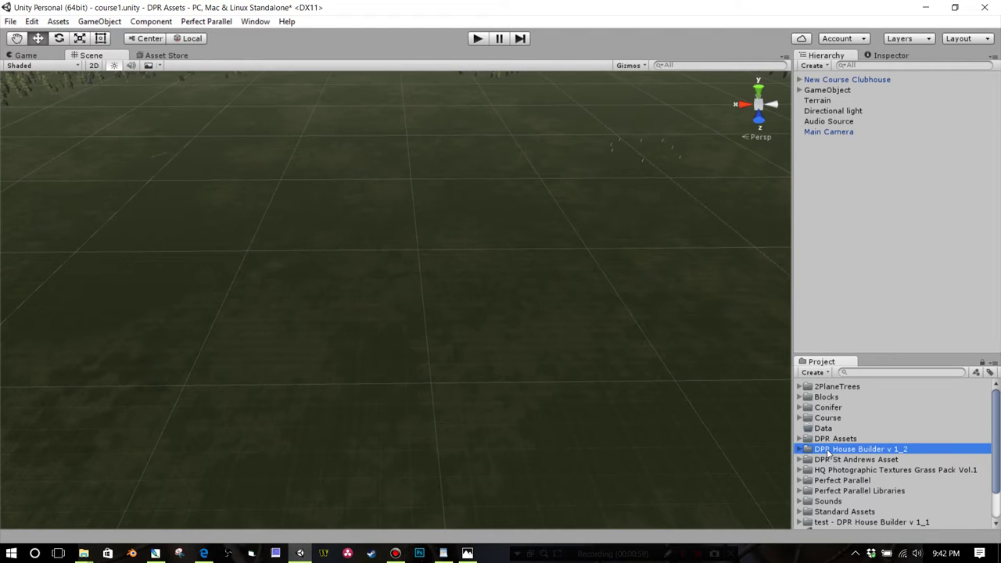
# Expand the DPR House Builder v 1_2 folder and place its All Blocks prefab on the terrain in the scene.
pyautogui.moveTo(860, 354); pyautogui.dragTo(860, 336)
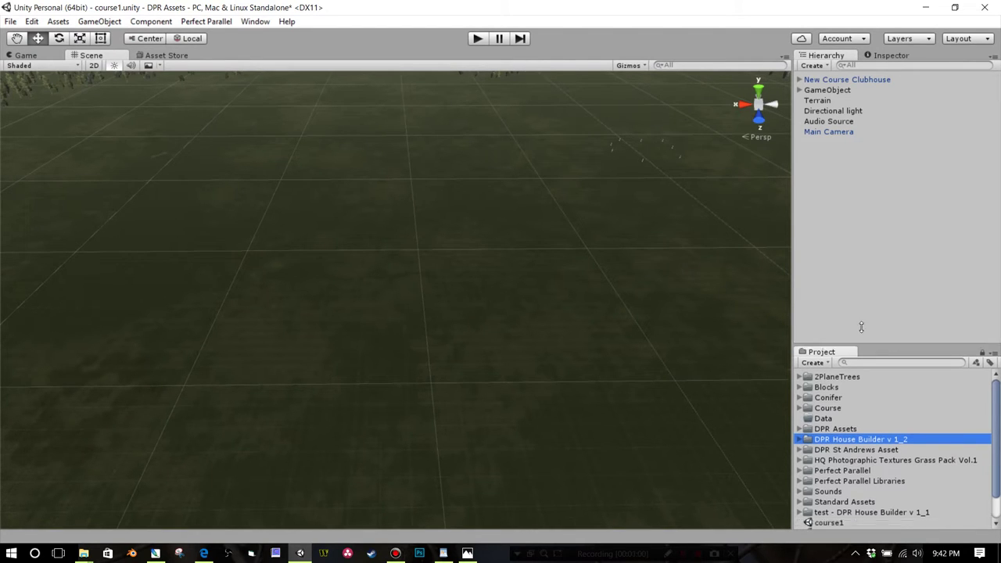
pyautogui.click(800, 402)
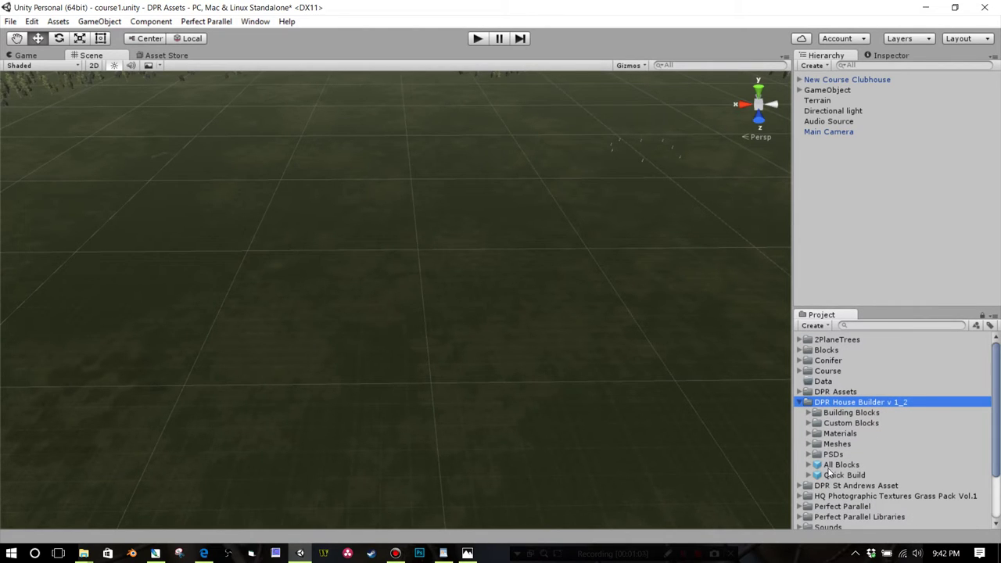
pyautogui.moveTo(829, 464); pyautogui.dragTo(535, 225)
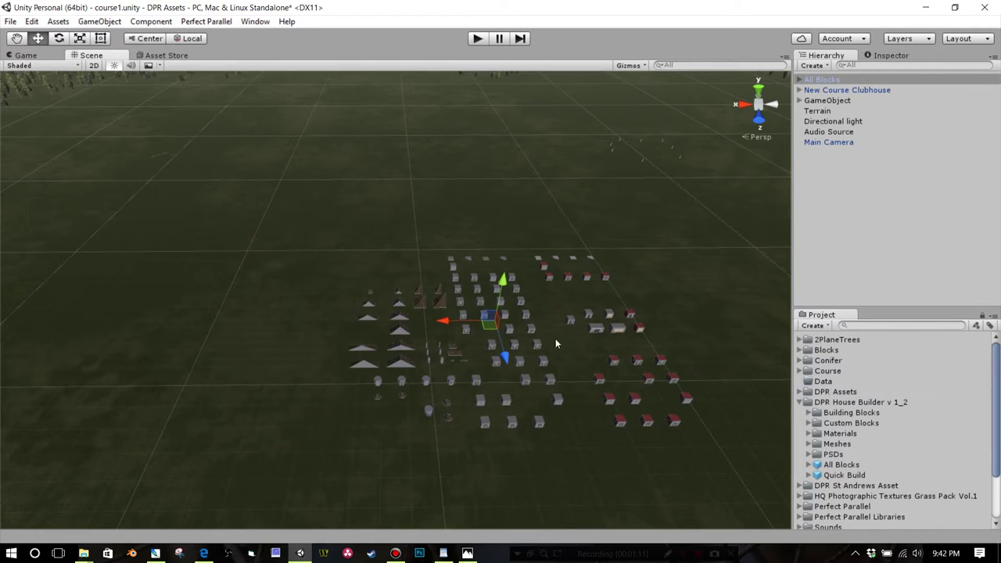
# Examine the grey checkered wall blocks of the All Blocks set and their window and material labels up close.
pyautogui.moveTo(552, 355); pyautogui.dragTo(385, 346, button='middle')
pyautogui.scroll(4, 385, 346)
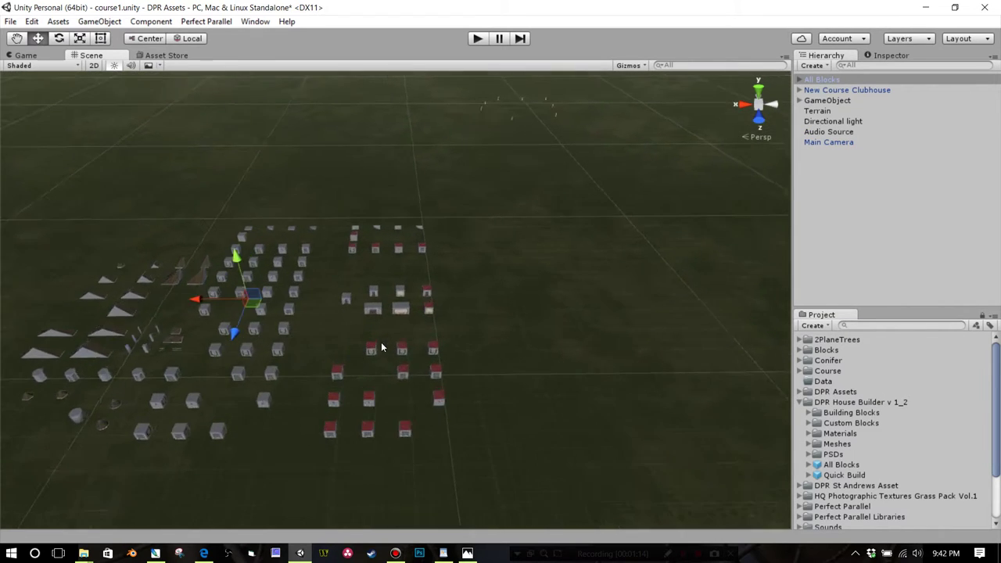
pyautogui.scroll(5, 392, 344)
pyautogui.keyDown('alt'); pyautogui.moveTo(393, 344); pyautogui.dragTo(208, 341); pyautogui.keyUp('alt')
pyautogui.moveTo(208, 342); pyautogui.dragTo(263, 352, button='middle')
pyautogui.scroll(3, 263, 353)
pyautogui.keyDown('alt'); pyautogui.moveTo(262, 353); pyautogui.dragTo(447, 326); pyautogui.keyUp('alt')
pyautogui.scroll(1, 454, 321)
pyautogui.moveTo(453, 320); pyautogui.dragTo(520, 283, button='middle')
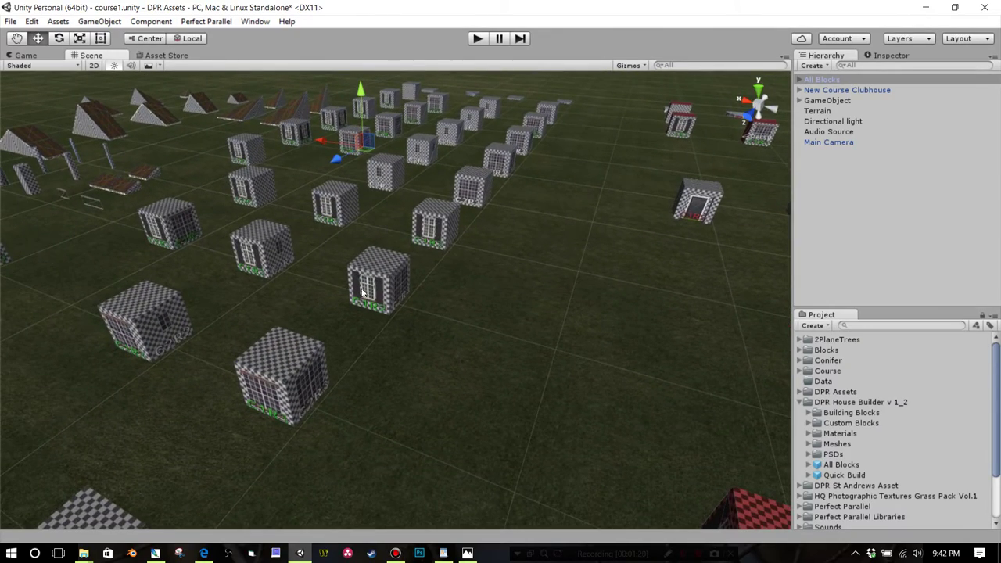
pyautogui.scroll(4, 410, 289)
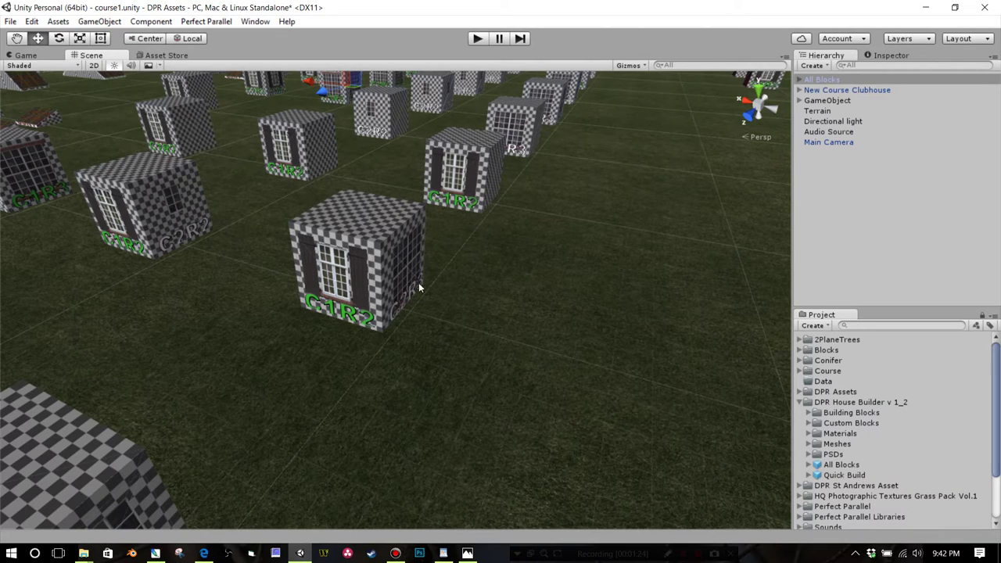
pyautogui.scroll(-5, 391, 286)
pyautogui.scroll(-5, 398, 302)
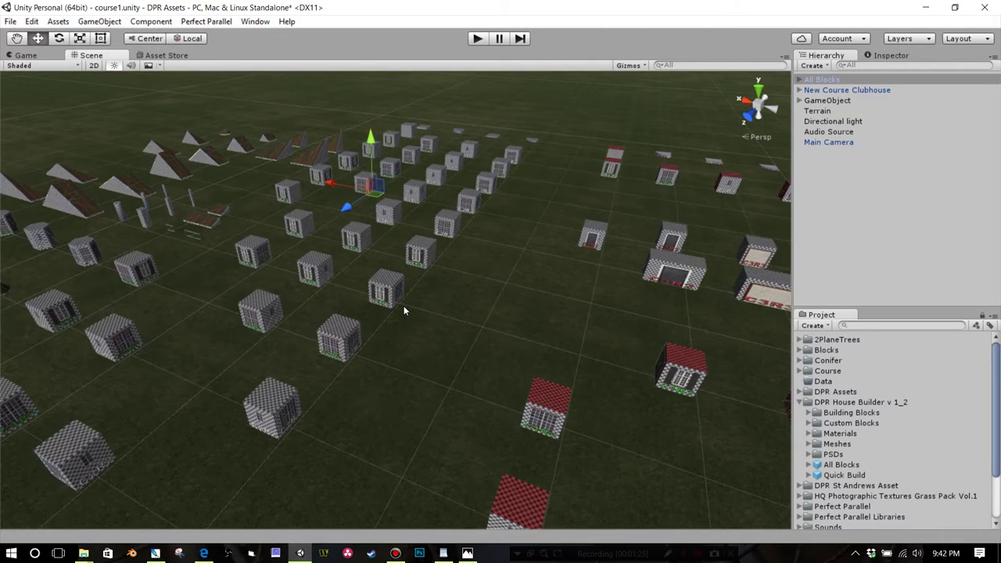
pyautogui.scroll(-2, 404, 308)
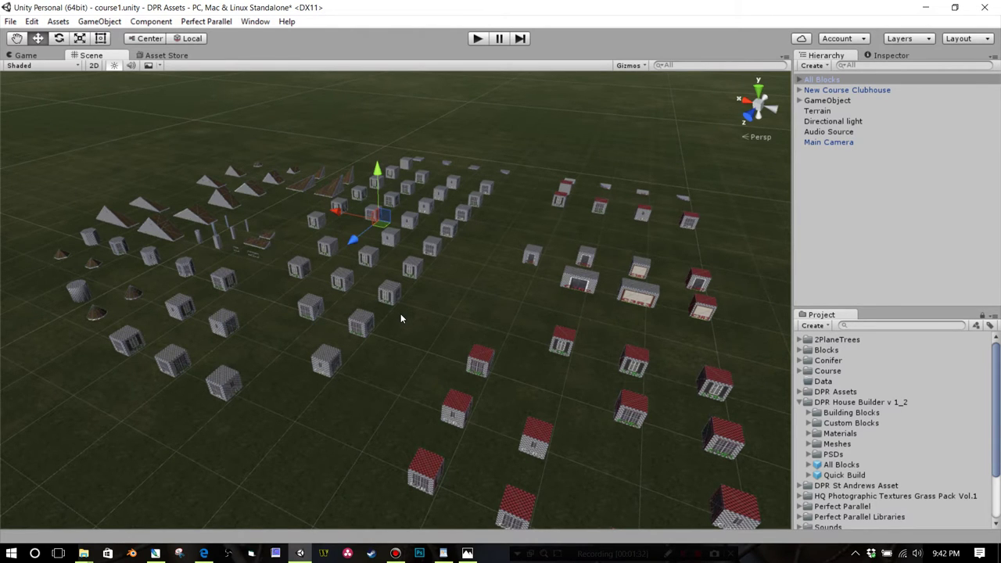
pyautogui.scroll(5, 401, 313)
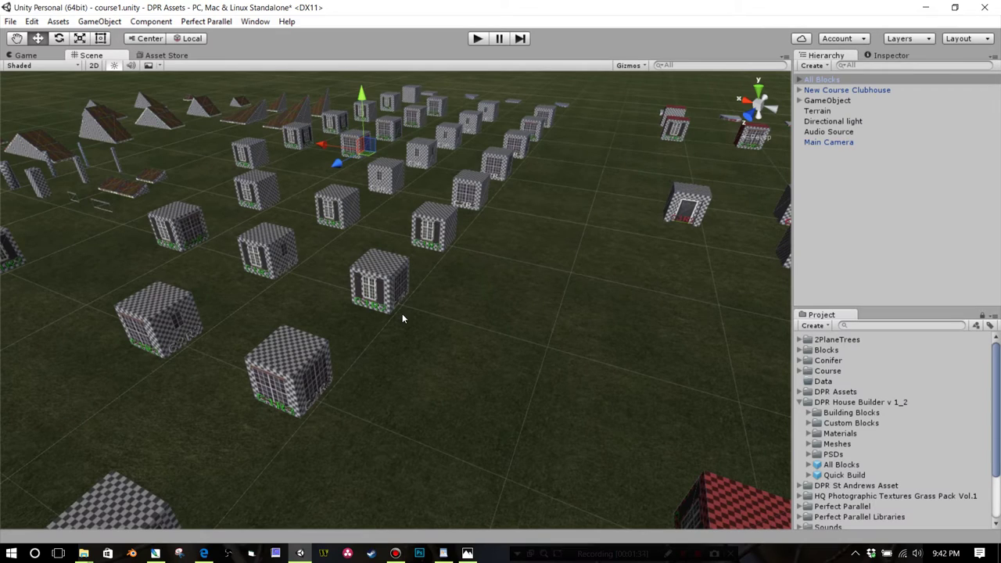
pyautogui.scroll(-3, 403, 314)
pyautogui.moveTo(403, 314); pyautogui.dragTo(504, 324, button='right')
pyautogui.scroll(-5, 504, 324)
pyautogui.moveTo(488, 327); pyautogui.dragTo(550, 332, button='middle')
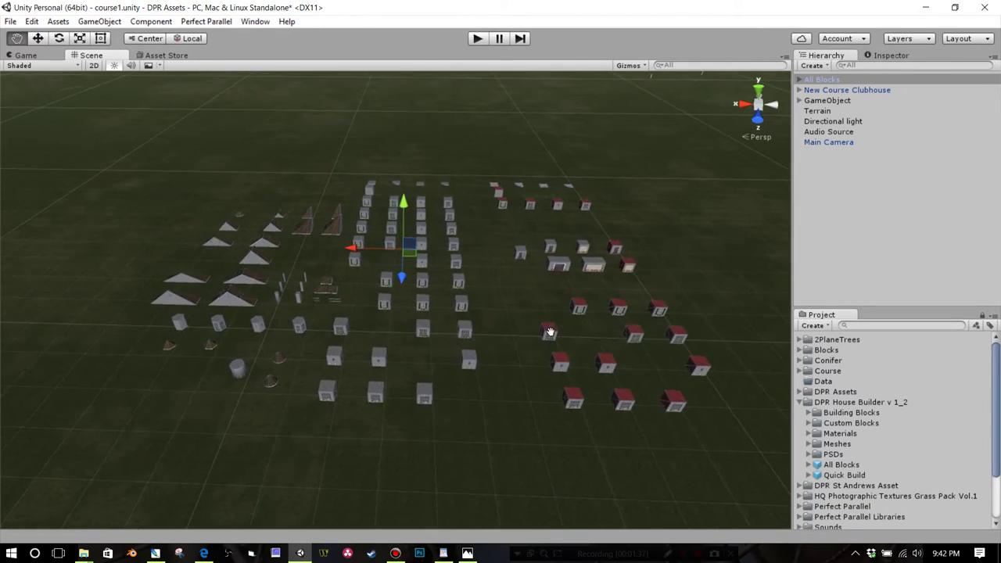
# Examine the red checkered blocks of the All Blocks set and the labels on their differently coloured faces.
pyautogui.moveTo(540, 400); pyautogui.dragTo(378, 389, button='middle')
pyautogui.scroll(8, 409, 405)
pyautogui.scroll(3, 409, 405)
pyautogui.moveTo(517, 384); pyautogui.dragTo(380, 382, button='right')
pyautogui.moveTo(411, 354); pyautogui.dragTo(403, 329, button='middle')
pyautogui.scroll(-2, 404, 329)
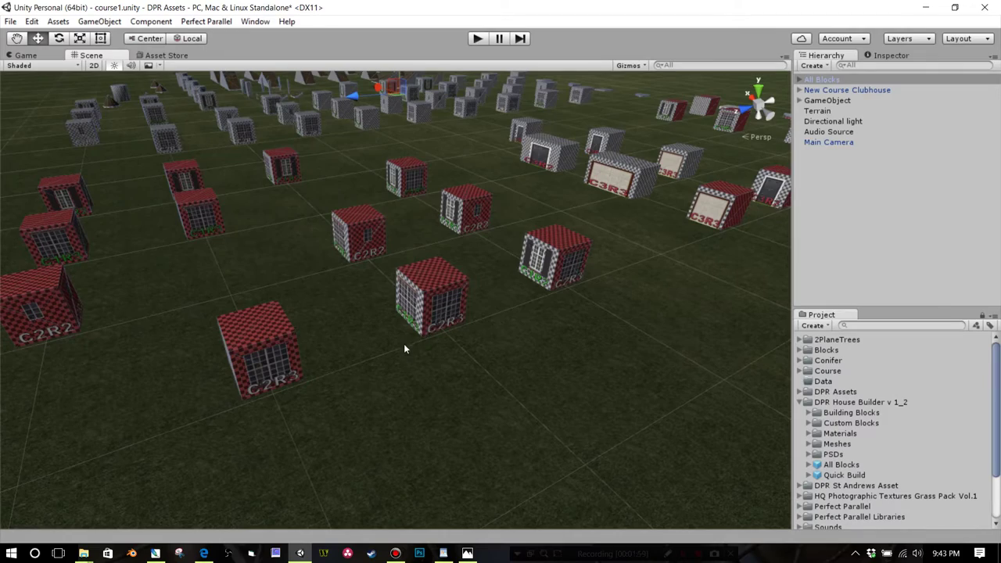
pyautogui.scroll(-6, 418, 344)
pyautogui.scroll(4, 454, 334)
pyautogui.scroll(5, 470, 338)
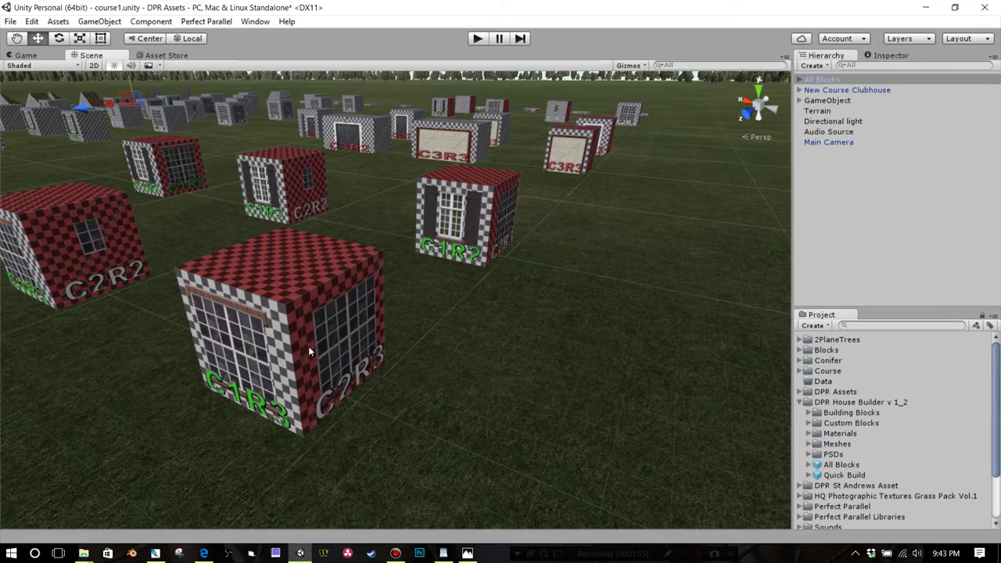
pyautogui.scroll(-5, 330, 362)
pyautogui.moveTo(335, 365); pyautogui.dragTo(512, 410, button='middle')
pyautogui.keyDown('alt'); pyautogui.moveTo(512, 409); pyautogui.dragTo(565, 317); pyautogui.keyUp('alt')
pyautogui.scroll(-5, 479, 326)
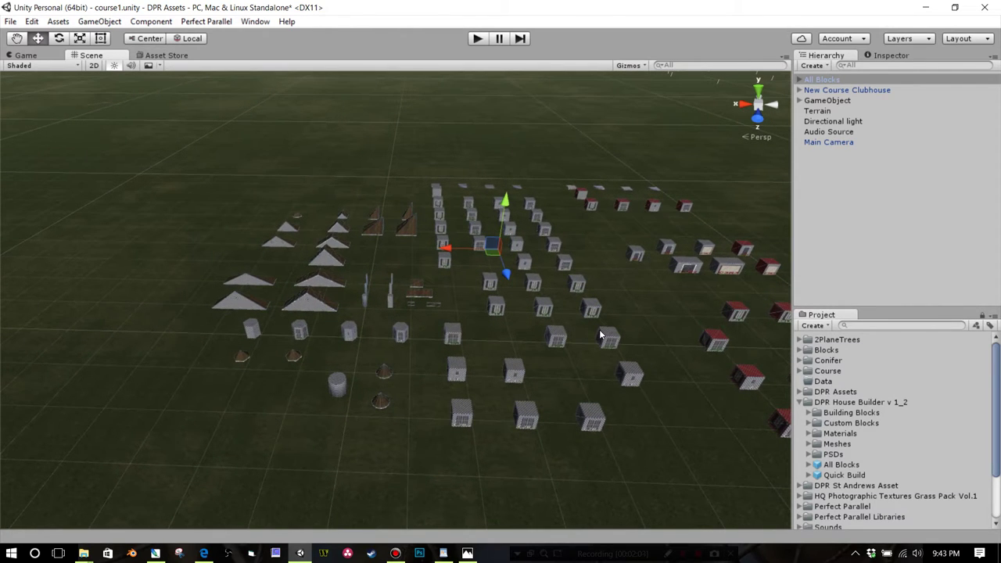
# Delete the All Blocks object from the scene and place the Quick Build prefab on the terrain instead.
pyautogui.click(818, 79)
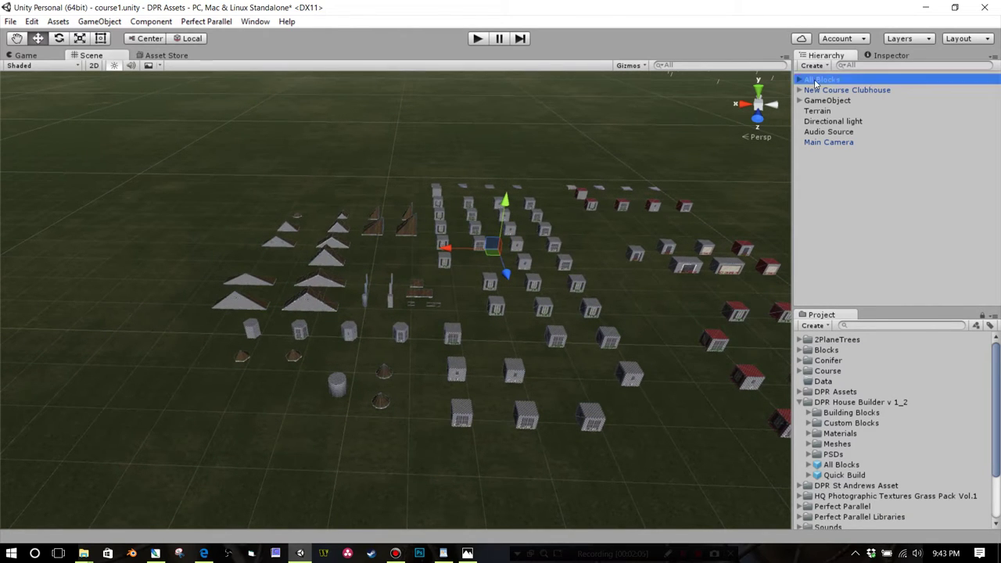
pyautogui.press('Delete')
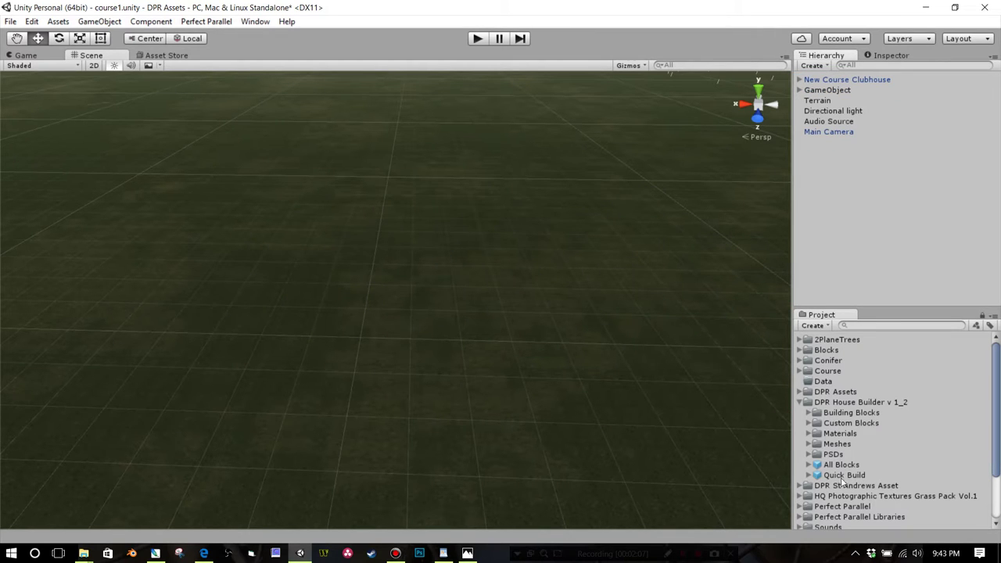
pyautogui.moveTo(843, 475); pyautogui.dragTo(463, 180)
pyautogui.scroll(6, 479, 320)
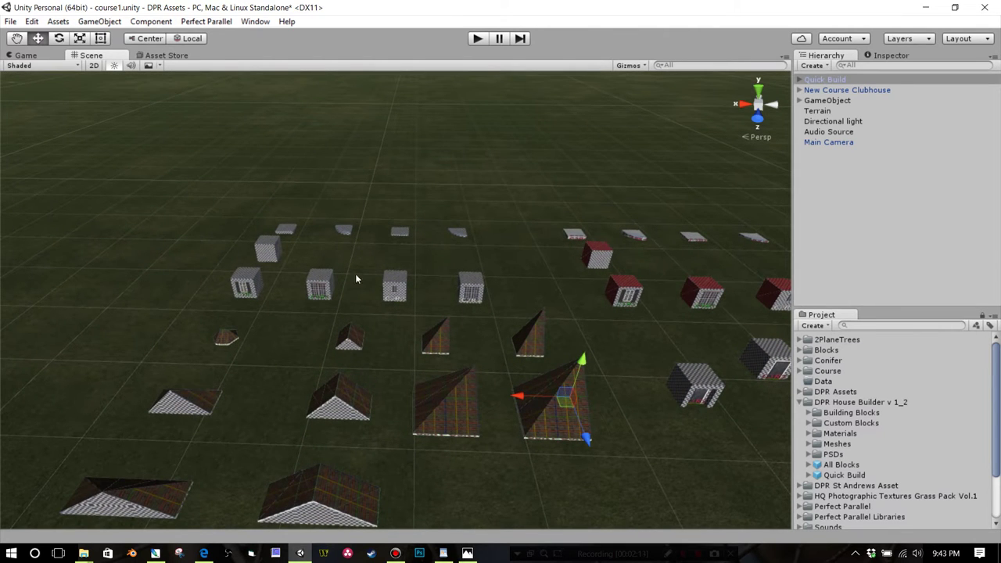
pyautogui.scroll(-8, 392, 315)
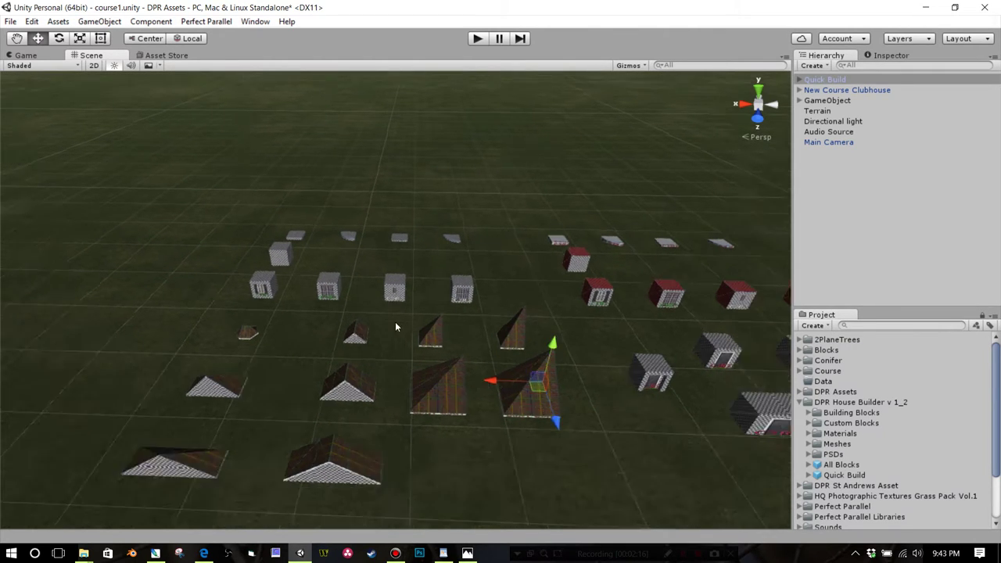
pyautogui.scroll(2, 413, 344)
pyautogui.moveTo(426, 359); pyautogui.dragTo(561, 387, button='middle')
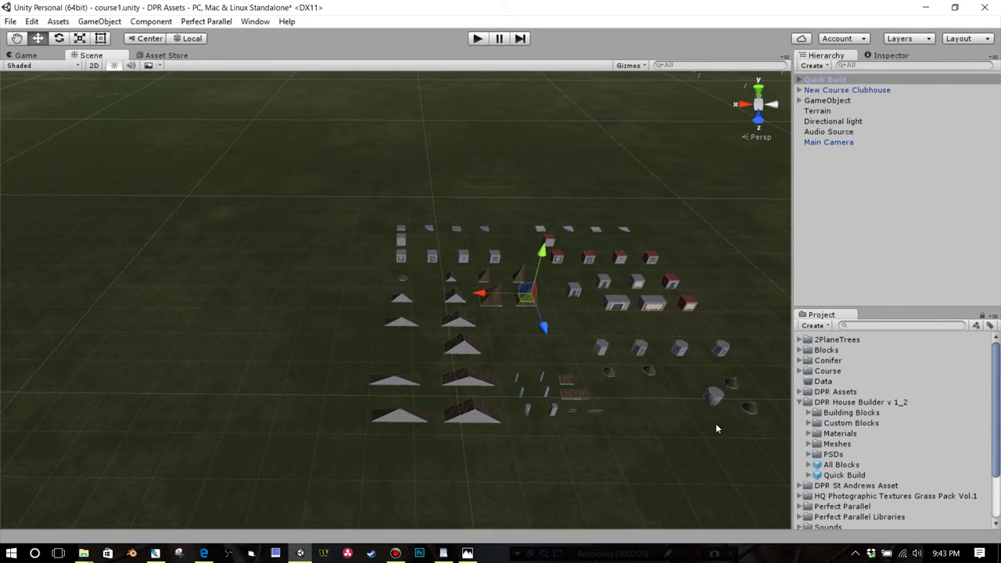
# Check the reference house photo and place the 2story_5by4 prefab from Custom Blocks on the open ground beside the Quick Build blocks.
pyautogui.click(809, 423)
pyautogui.moveTo(704, 458); pyautogui.dragTo(738, 434, button='middle')
pyautogui.moveTo(694, 397); pyautogui.dragTo(742, 408, button='middle')
pyautogui.scroll(3, 712, 420)
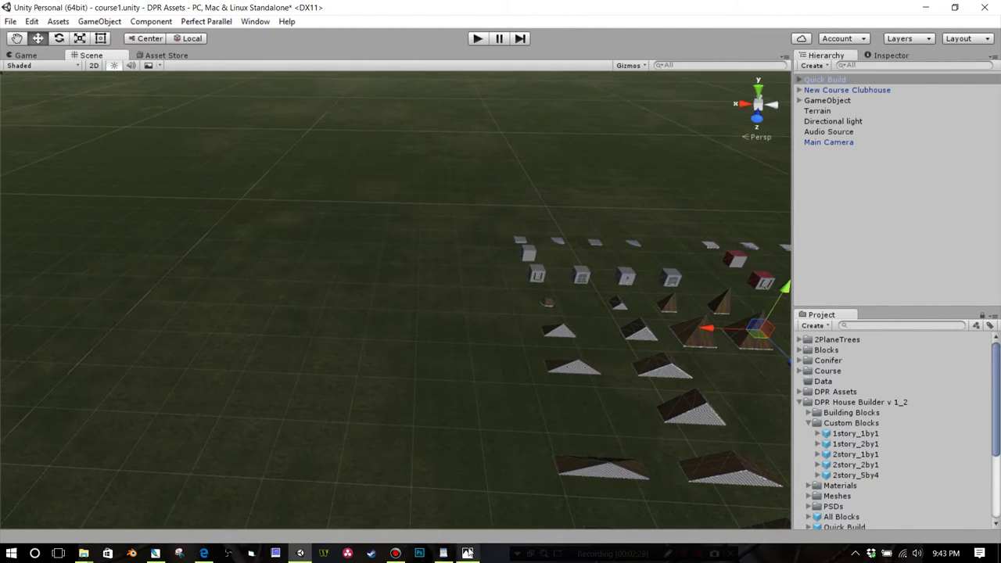
pyautogui.moveTo(467, 553)
pyautogui.click(439, 478)
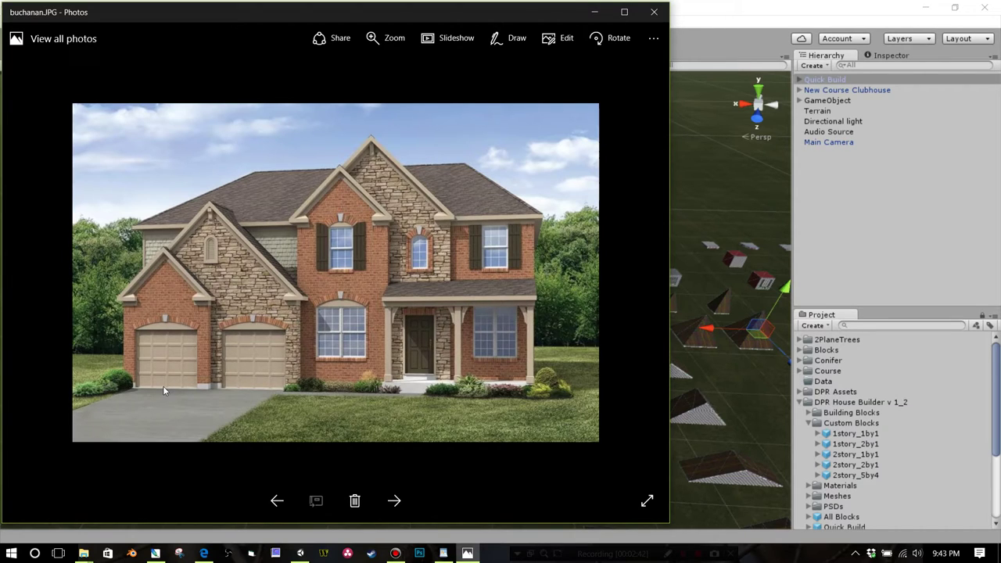
pyautogui.click(593, 13)
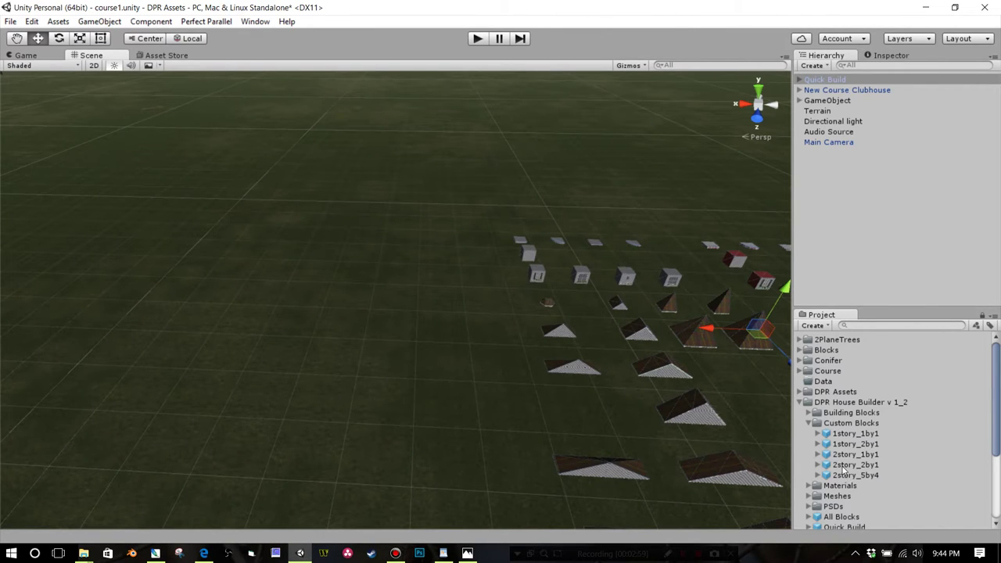
pyautogui.moveTo(848, 480); pyautogui.dragTo(301, 259)
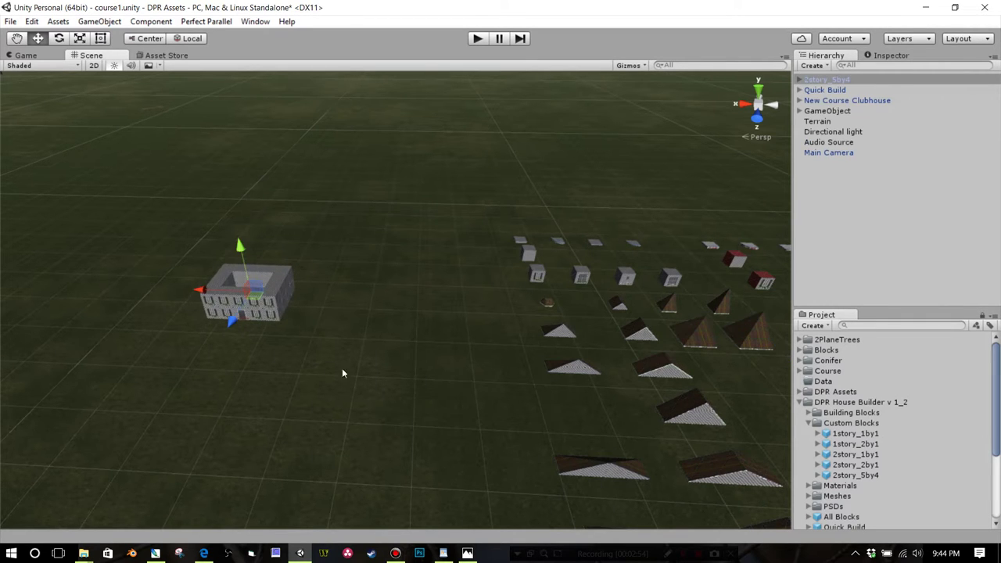
# Compare the placed 2story_5by4 building with the reference house photo, inspecting its front in the scene.
pyautogui.click(467, 553)
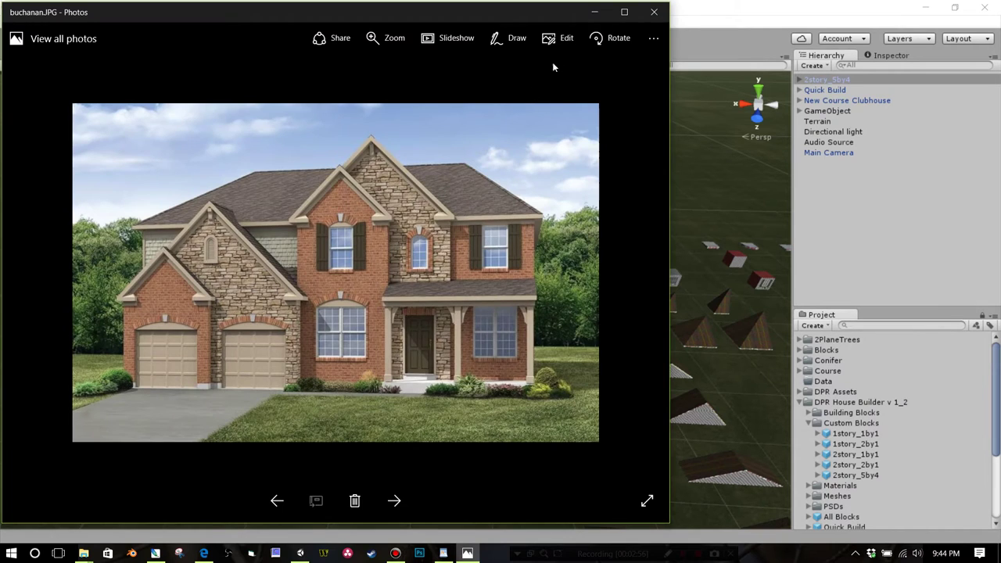
pyautogui.click(594, 12)
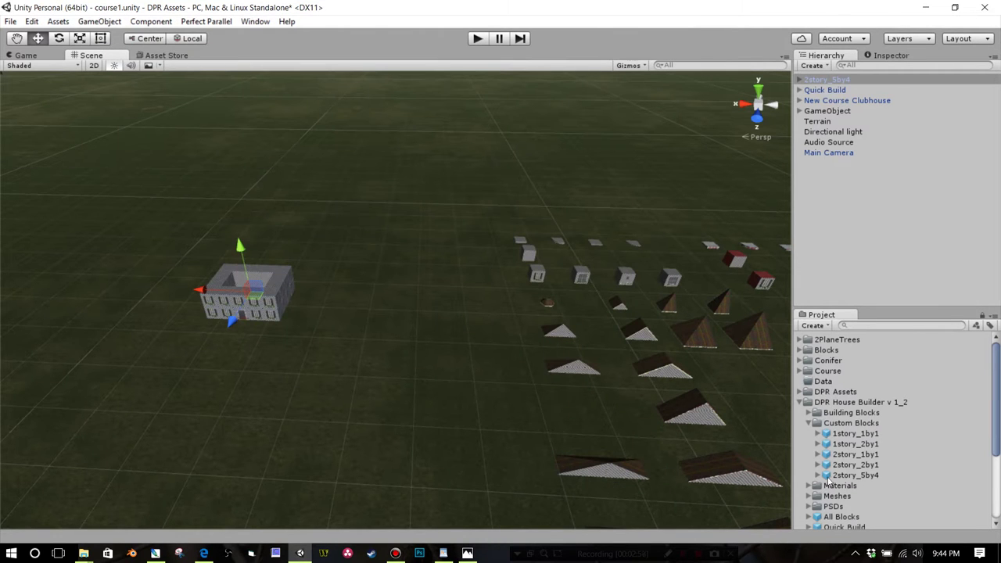
pyautogui.scroll(8, 342, 410)
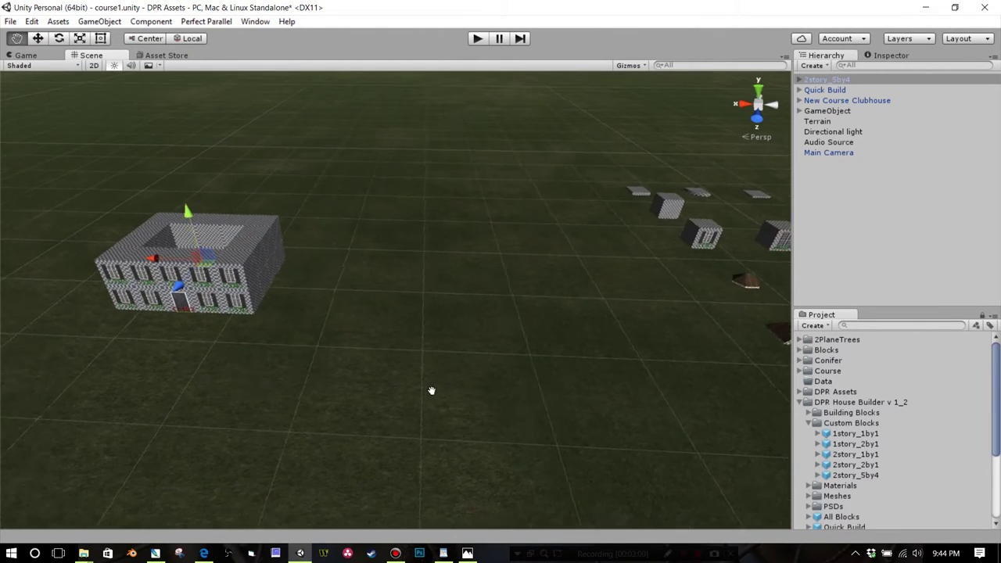
pyautogui.moveTo(437, 399); pyautogui.dragTo(513, 386, button='right')
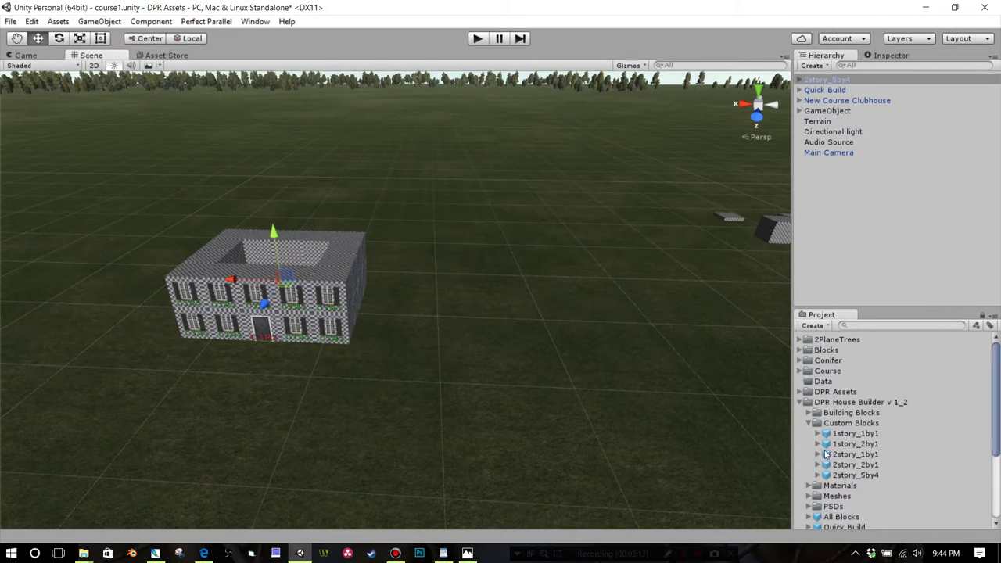
pyautogui.scroll(-2, 685, 439)
pyautogui.scroll(-6, 683, 438)
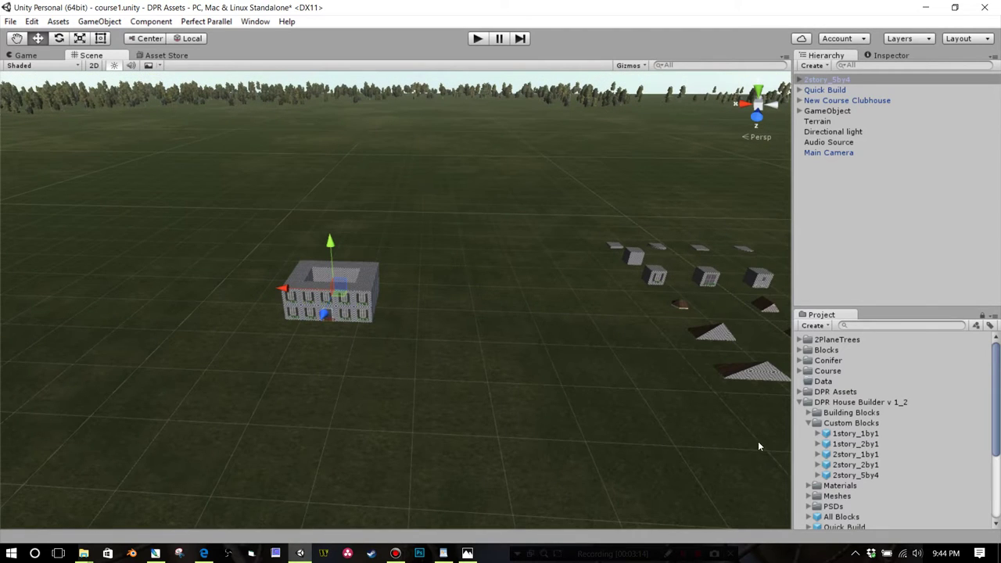
pyautogui.moveTo(546, 375); pyautogui.dragTo(555, 354, button='right')
pyautogui.scroll(-3, 578, 391)
pyautogui.moveTo(578, 396); pyautogui.dragTo(473, 425, button='middle')
pyautogui.scroll(3, 473, 425)
pyautogui.scroll(2, 473, 428)
pyautogui.keyDown('alt'); pyautogui.moveTo(459, 446); pyautogui.dragTo(454, 424); pyautogui.keyUp('alt')
pyautogui.moveTo(476, 405); pyautogui.dragTo(501, 404, button='middle')
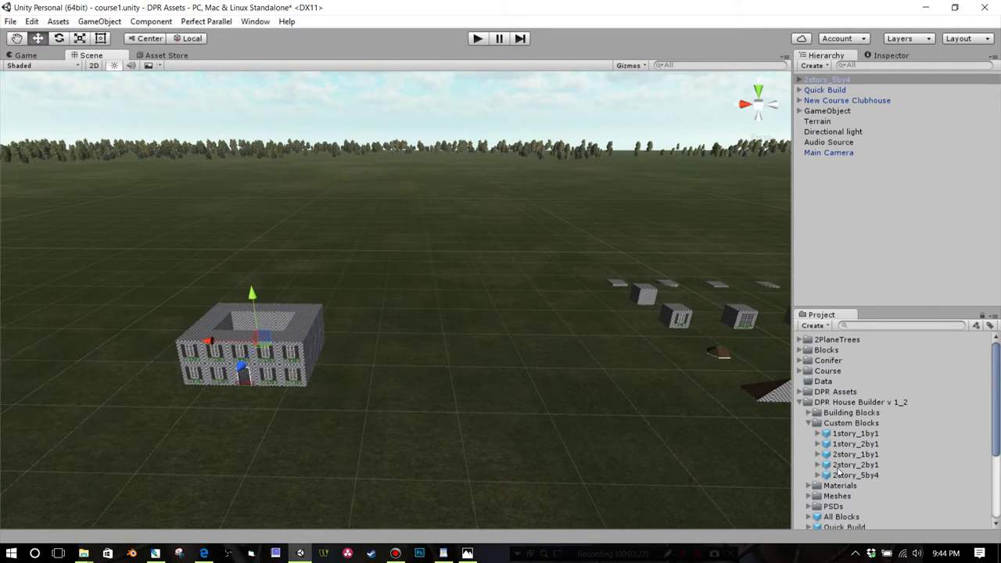
pyautogui.click(465, 532)
pyautogui.moveTo(466, 532)
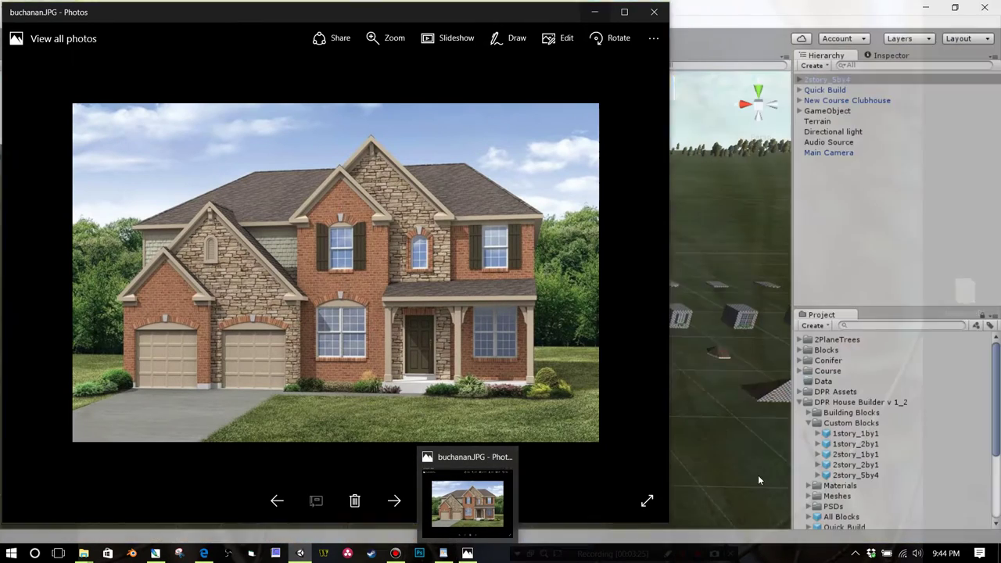
# Place the 2story_2by1 and 2story_1by1 prefabs from Custom Blocks in a row beside the 2story_5by4 building.
pyautogui.click(744, 481)
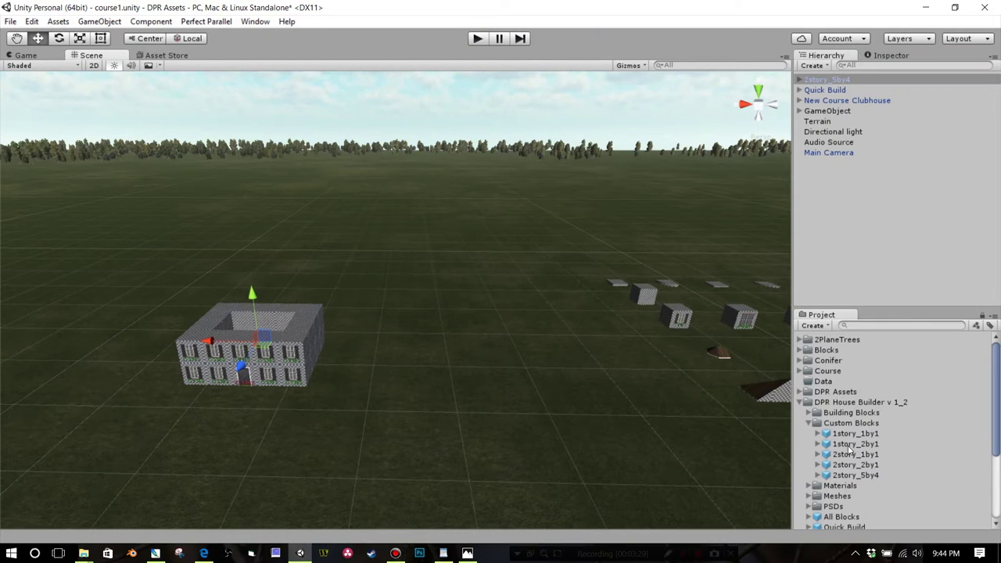
pyautogui.moveTo(850, 467); pyautogui.dragTo(489, 392)
pyautogui.moveTo(396, 286); pyautogui.dragTo(423, 275)
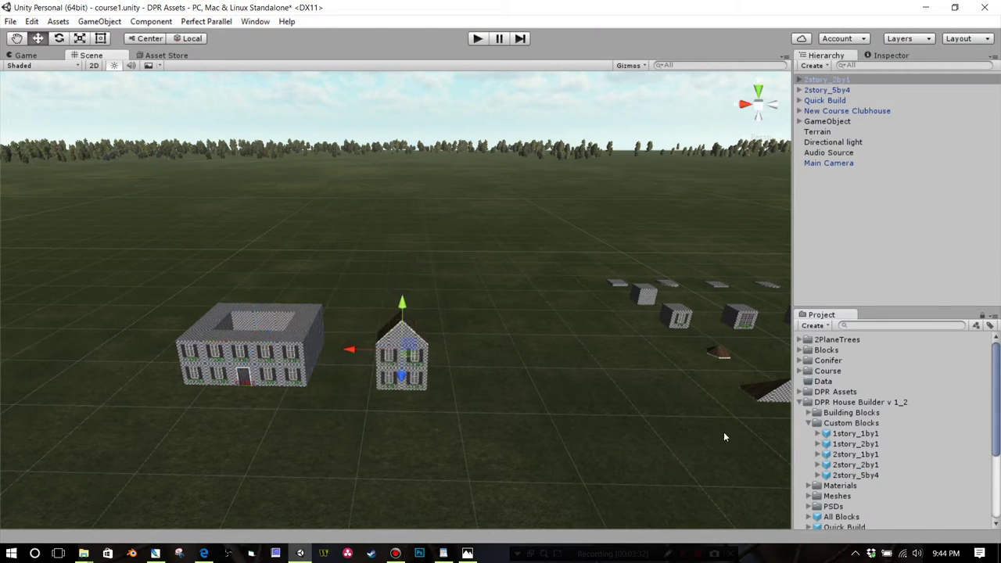
pyautogui.moveTo(836, 457); pyautogui.dragTo(461, 261)
pyautogui.scroll(-5, 579, 375)
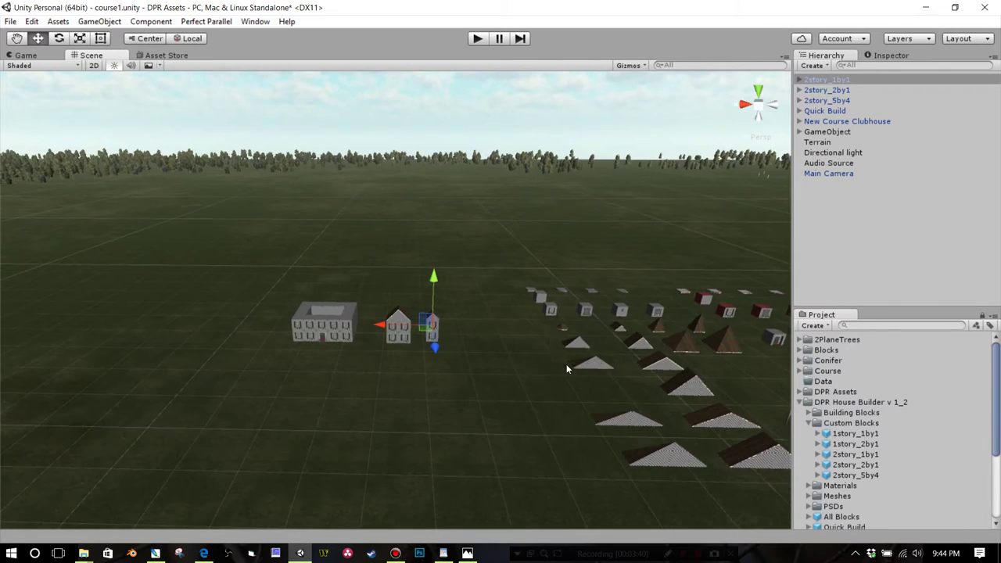
# Place the 1story_1by1 prefab from Custom Blocks next to the narrow two-story block, continuing the row of buildings.
pyautogui.moveTo(568, 369); pyautogui.dragTo(551, 450, button='right')
pyautogui.moveTo(536, 333); pyautogui.dragTo(545, 457, button='middle')
pyautogui.scroll(-2, 549, 432)
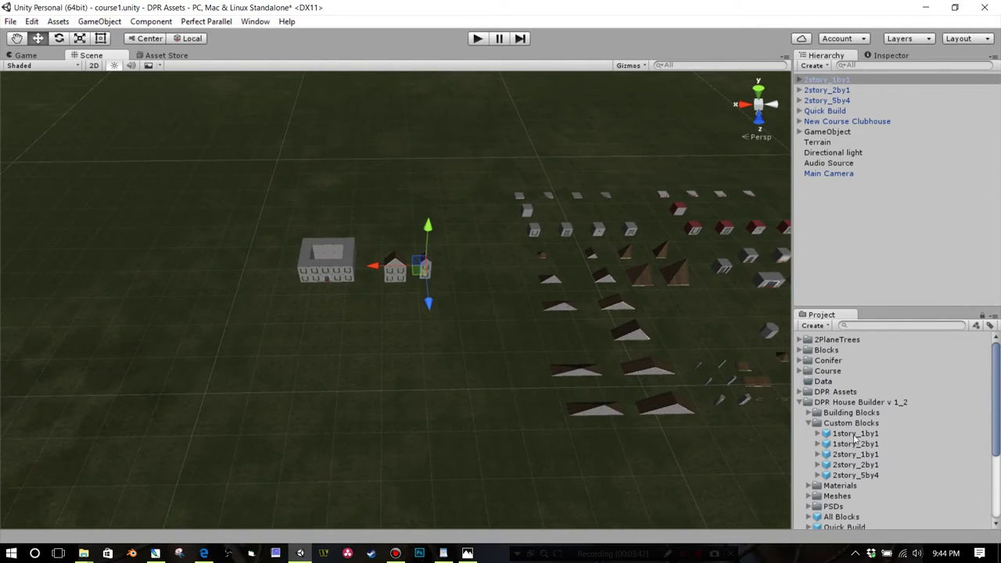
pyautogui.moveTo(857, 436); pyautogui.dragTo(384, 364)
pyautogui.moveTo(457, 415); pyautogui.dragTo(429, 155)
pyautogui.scroll(10, 445, 333)
pyautogui.moveTo(448, 342); pyautogui.dragTo(457, 255, button='right')
pyautogui.moveTo(457, 255); pyautogui.dragTo(430, 238, button='middle')
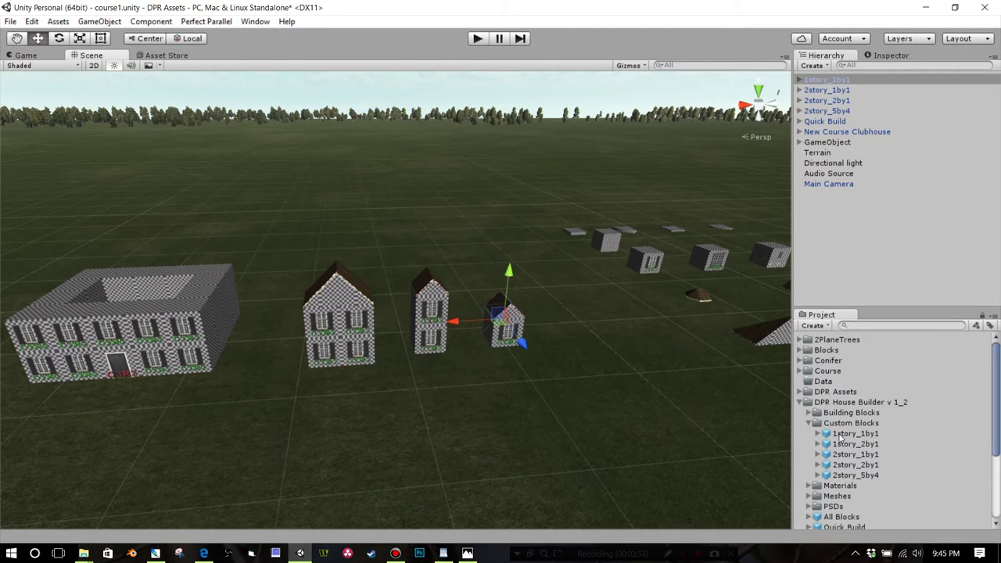
# Examine the full Quick Build set of wall, roof and detail blocks laid out beside the row of custom blocks.
pyautogui.moveTo(545, 420); pyautogui.dragTo(485, 457, button='right')
pyautogui.scroll(-3, 541, 403)
pyautogui.scroll(-3, 555, 382)
pyautogui.moveTo(554, 382); pyautogui.dragTo(444, 421, button='middle')
pyautogui.moveTo(443, 422); pyautogui.dragTo(469, 406, button='right')
pyautogui.moveTo(469, 406); pyautogui.dragTo(452, 375, button='middle')
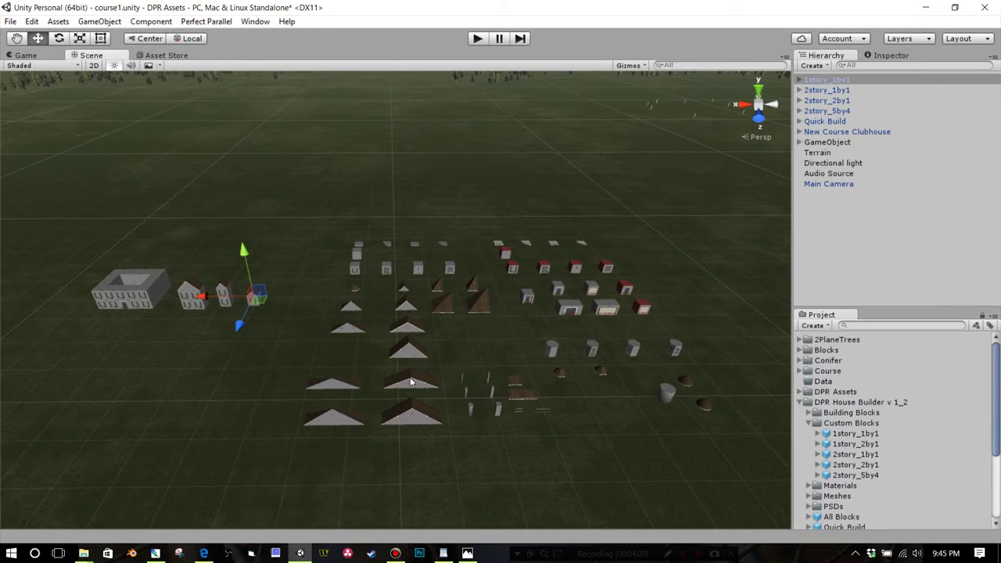
pyautogui.click(468, 304)
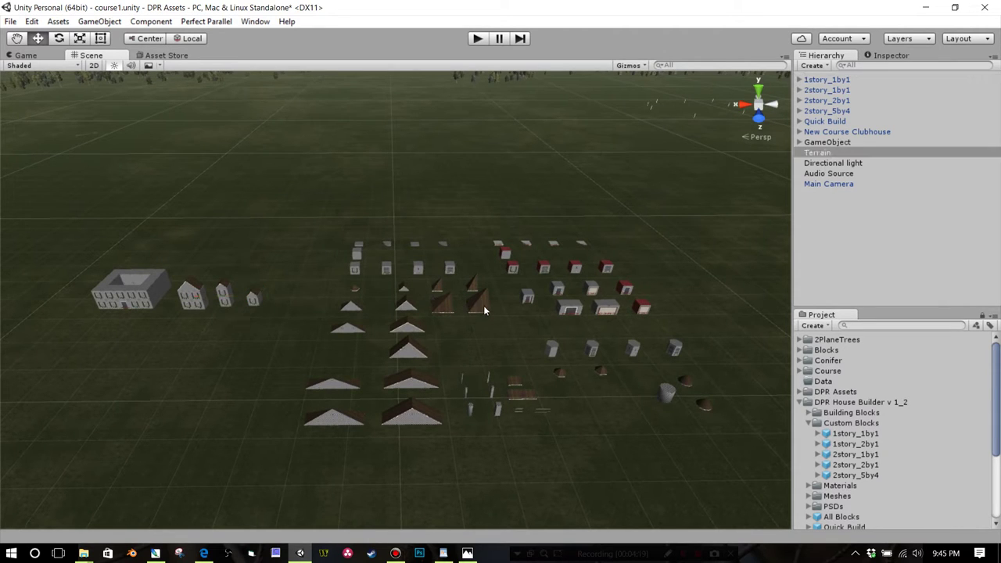